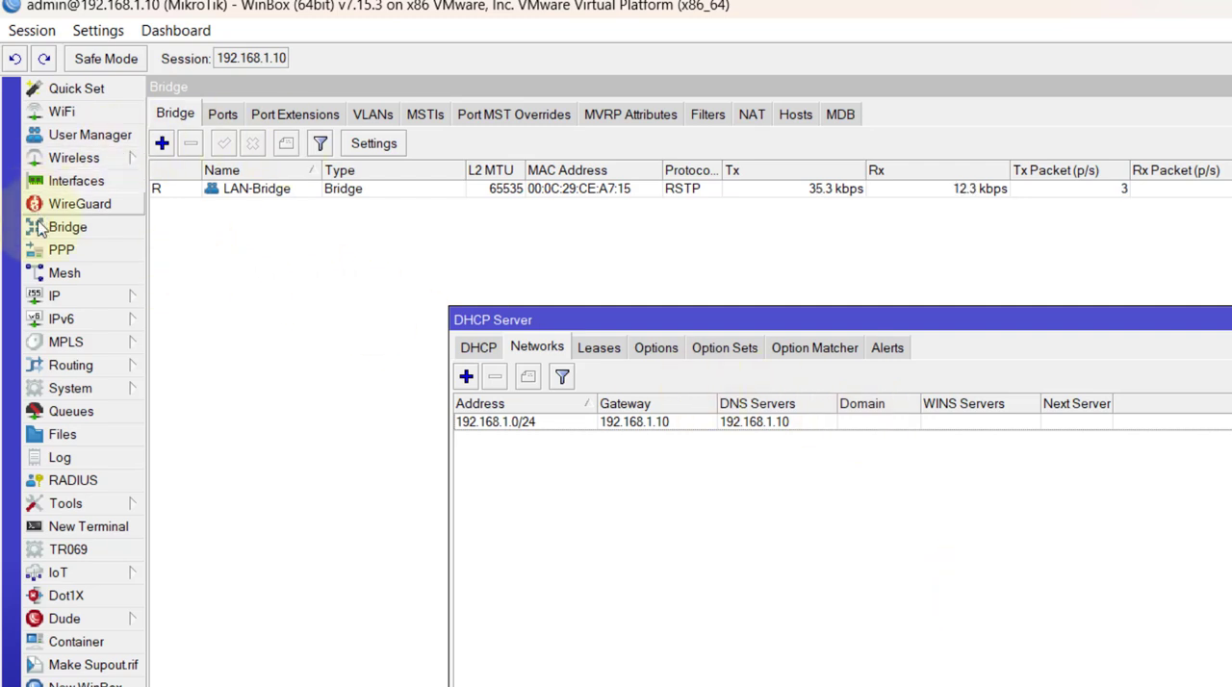
Start a new router backup from the file list and name it MKTIK_BKP.
click(75, 439)
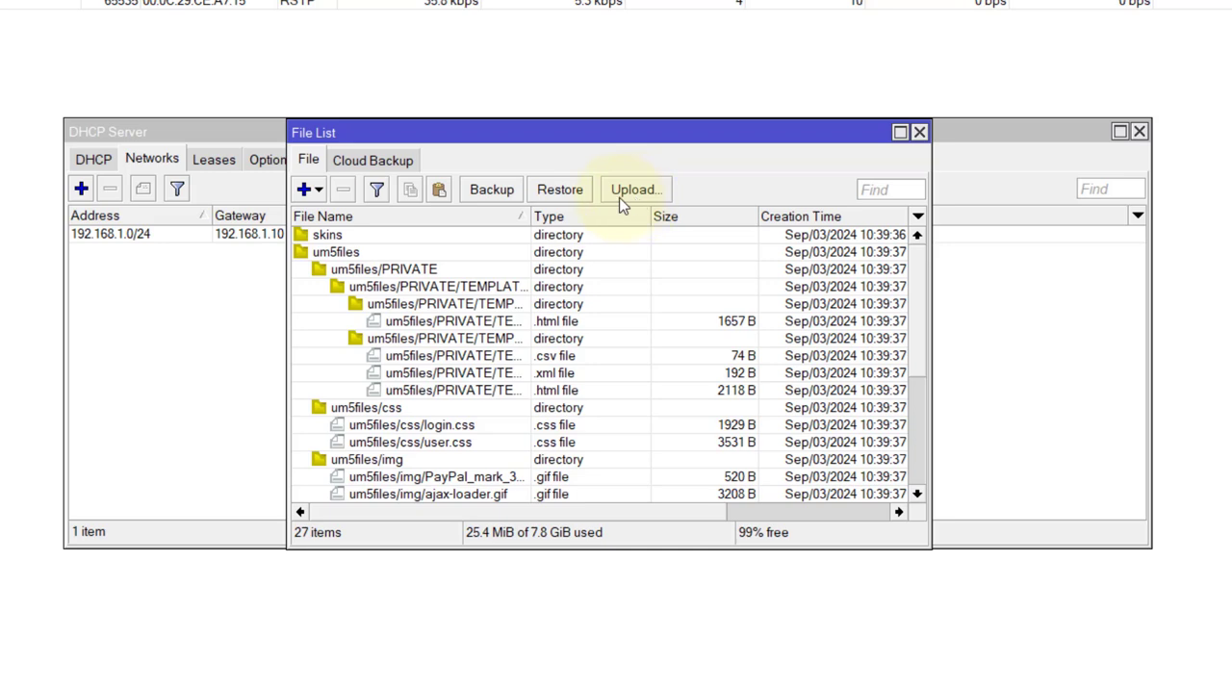
click(492, 190)
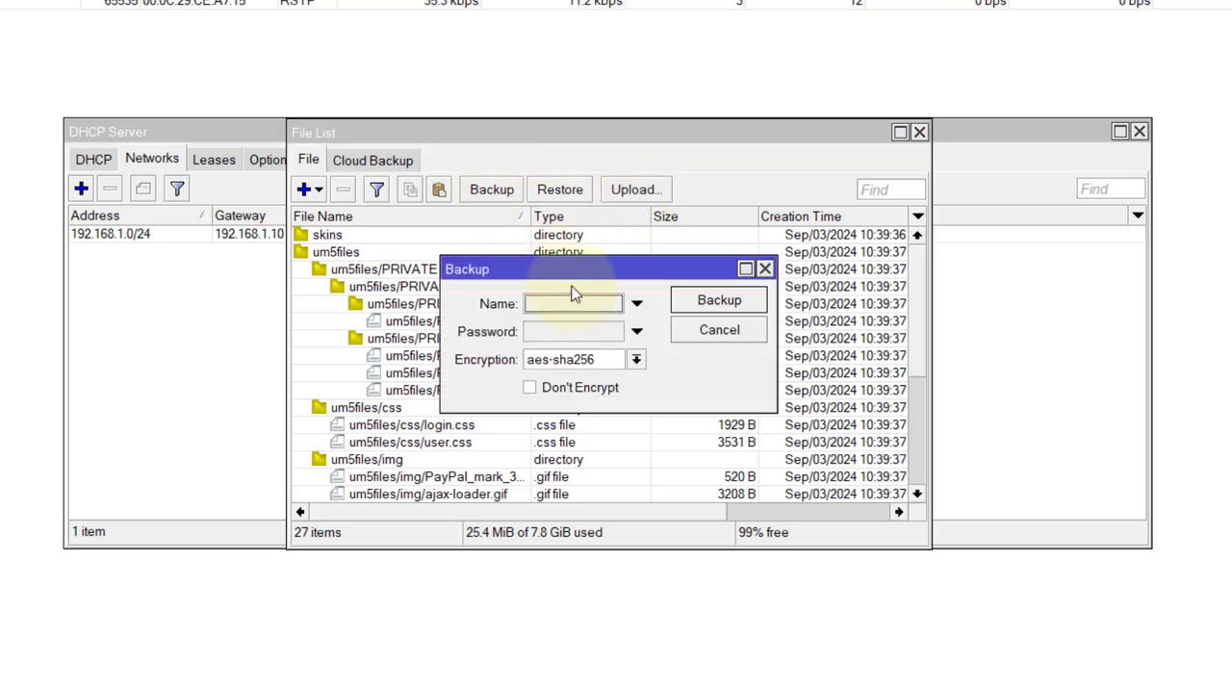
click(580, 304)
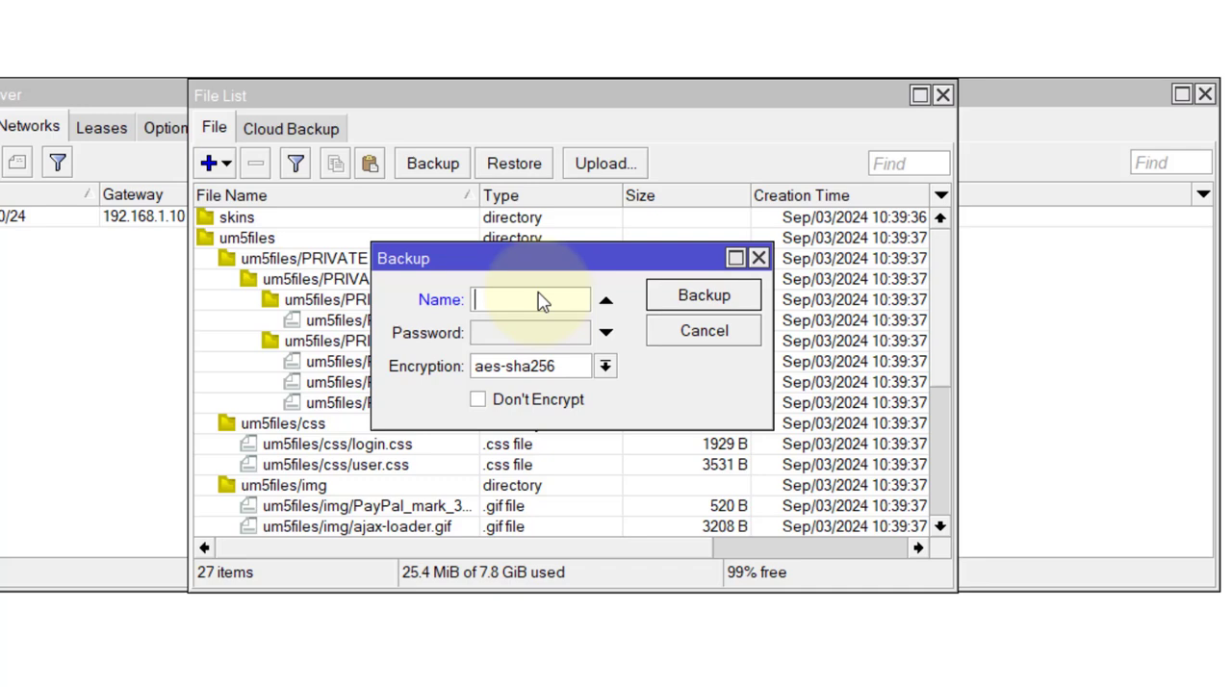
text(MK)
text(TI)
text(K)
text(_Back)
key(BackSpace)
key(BackSpace)
key(BackSpace)
text(KP)
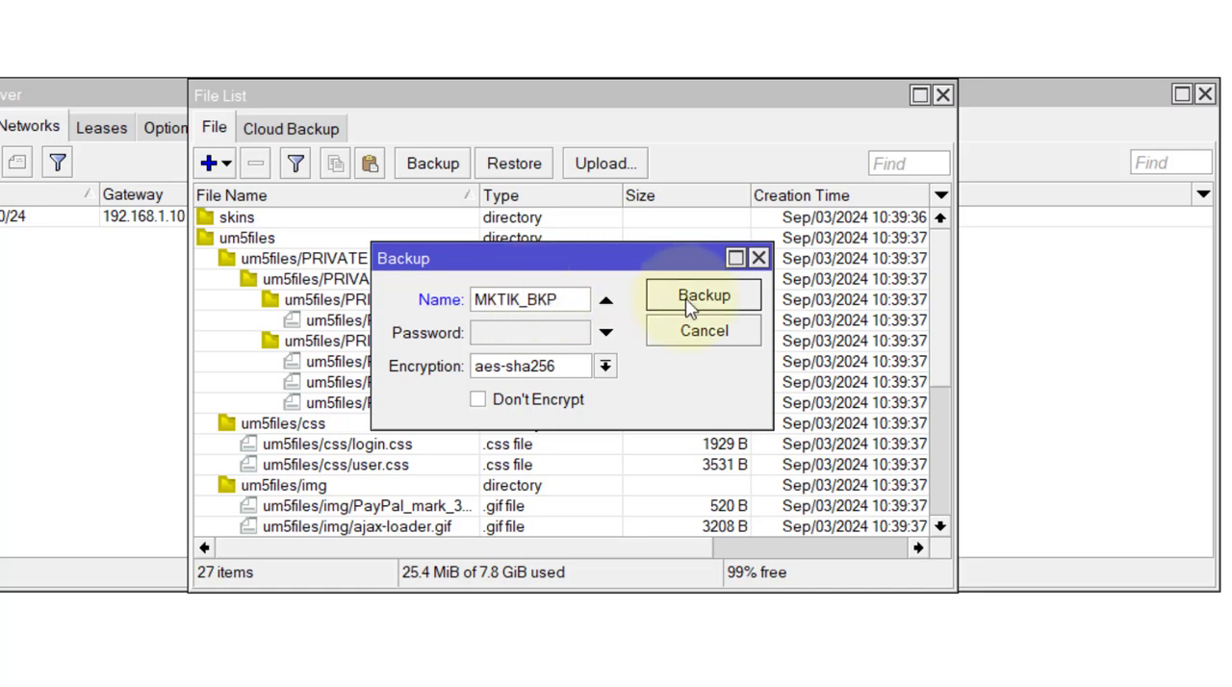
Enter the backup password and create the backup with aes-sha256 encryption.
click(506, 345)
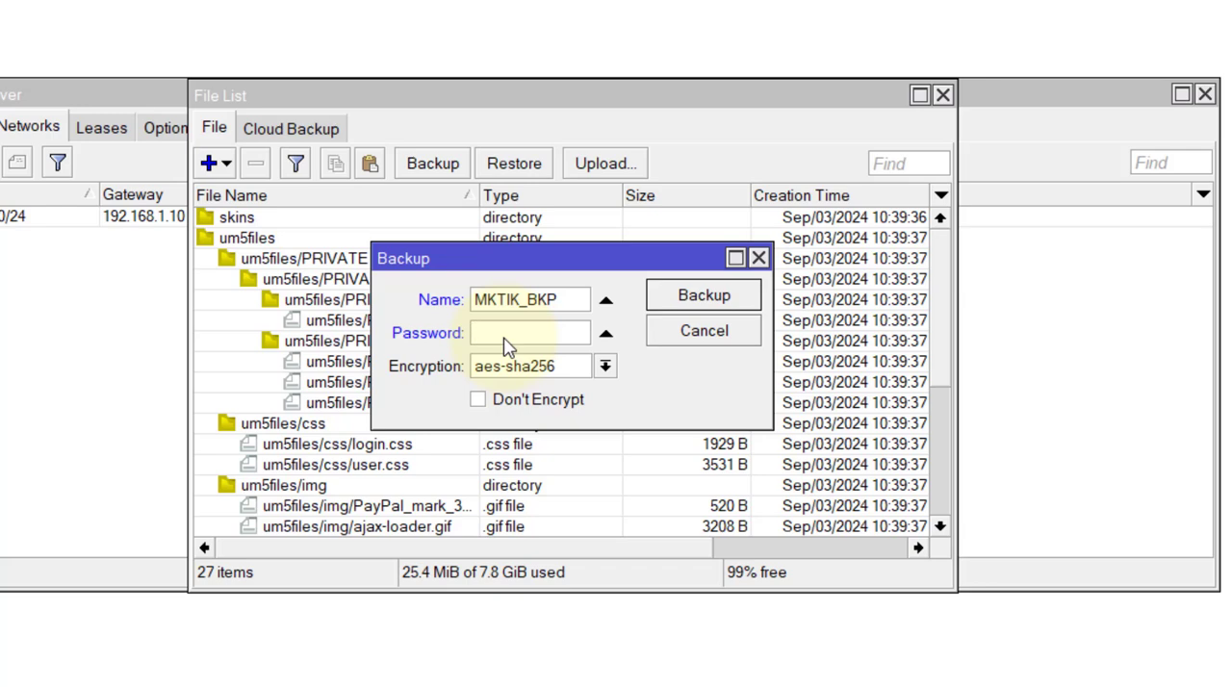
text(*****)
click(717, 306)
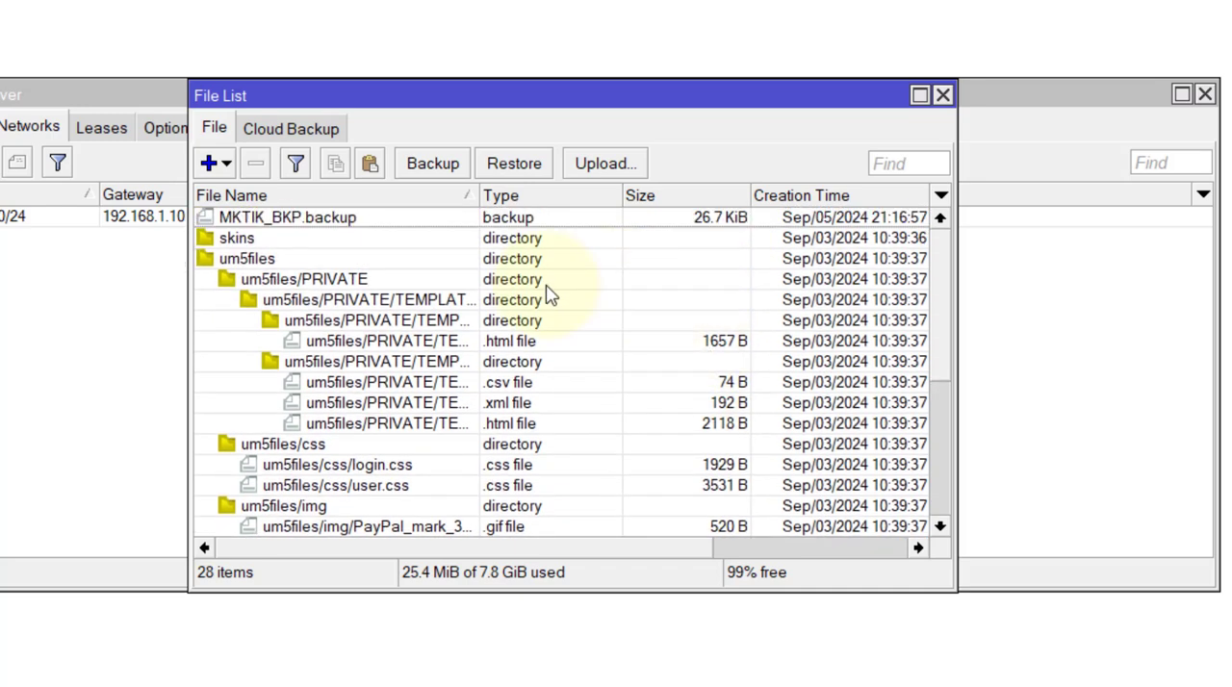
Copy MKTIK_BKP.backup from the router's file list into the folder open in File Explorer.
click(310, 220)
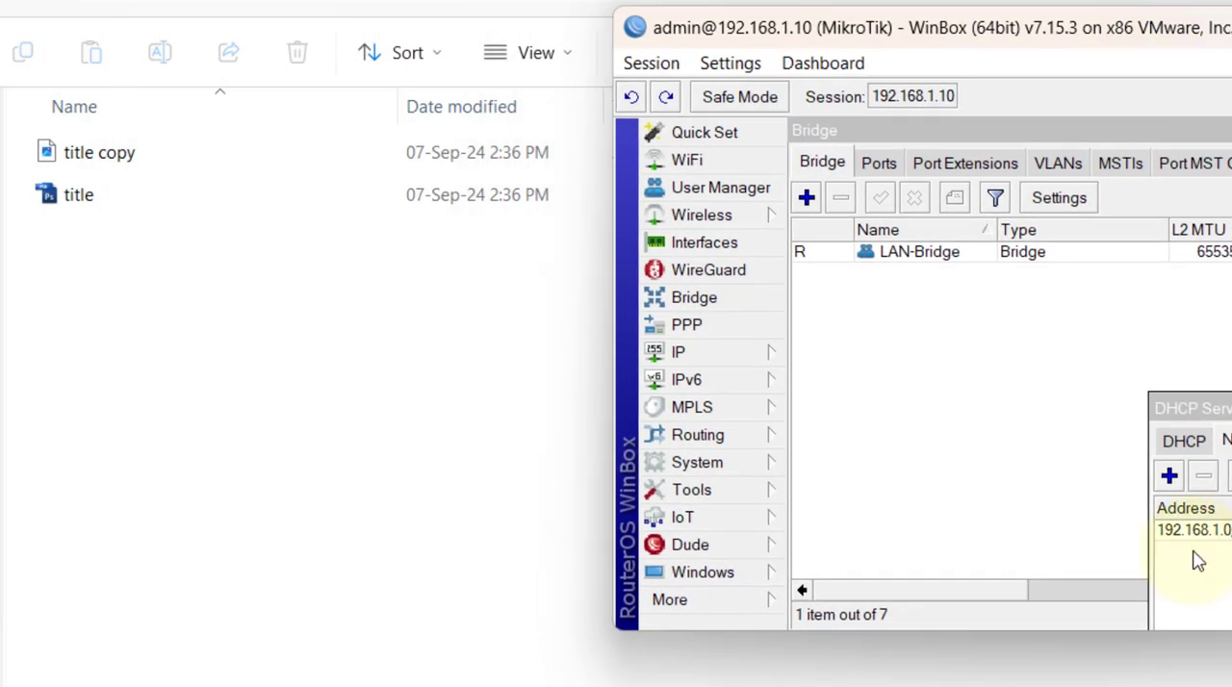
click(1026, 593)
drag(1038, 600, 918, 600)
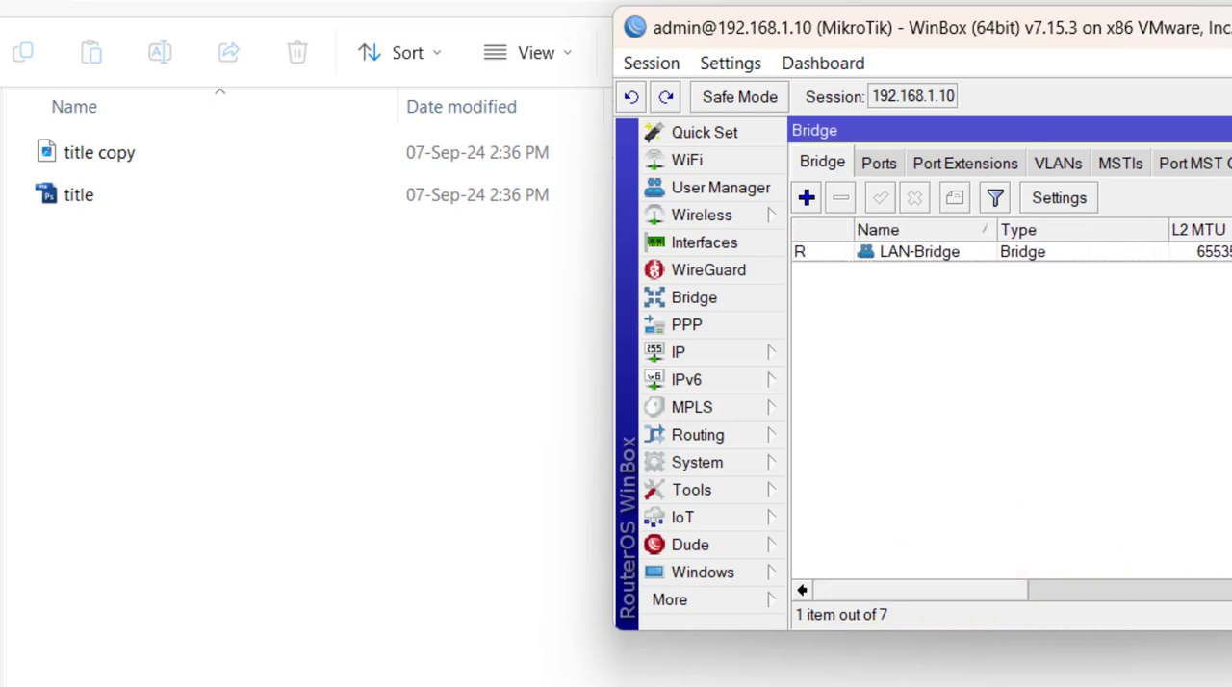
drag(1231, 630, 1231, 686)
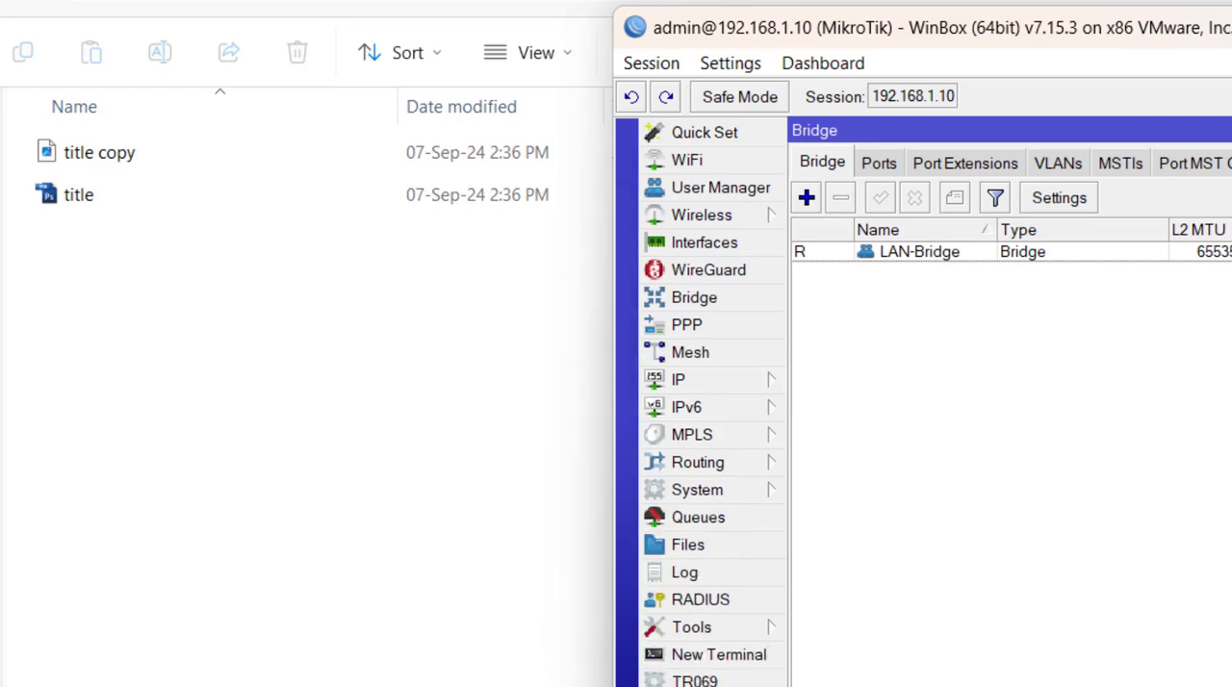
click(688, 545)
click(854, 378)
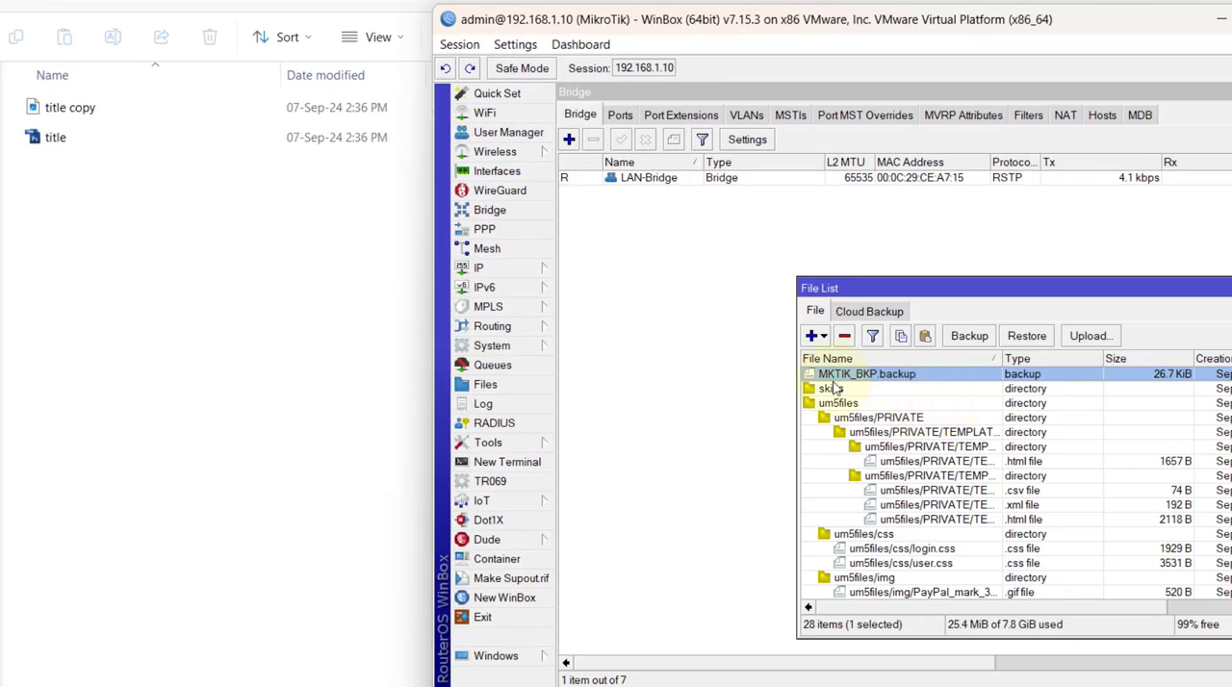
drag(855, 381, 206, 248)
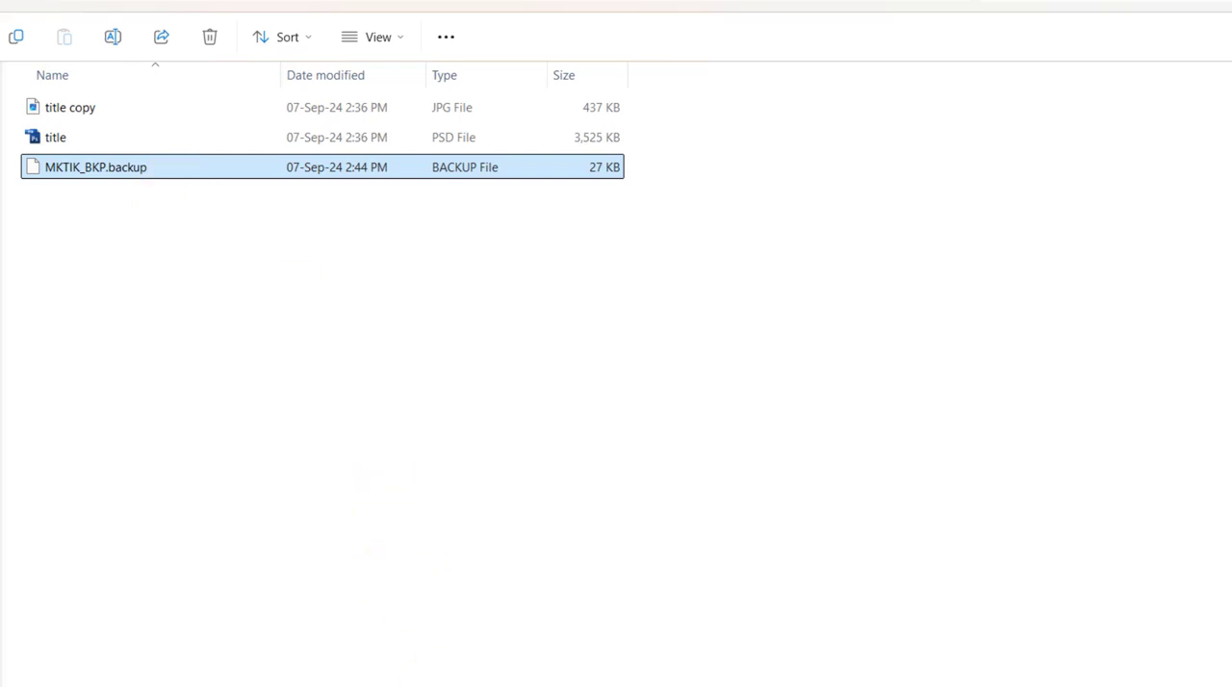
Switch back to WinBox, close the file list and remove the LAN-Bridge bridge.
key(alt+Tab)
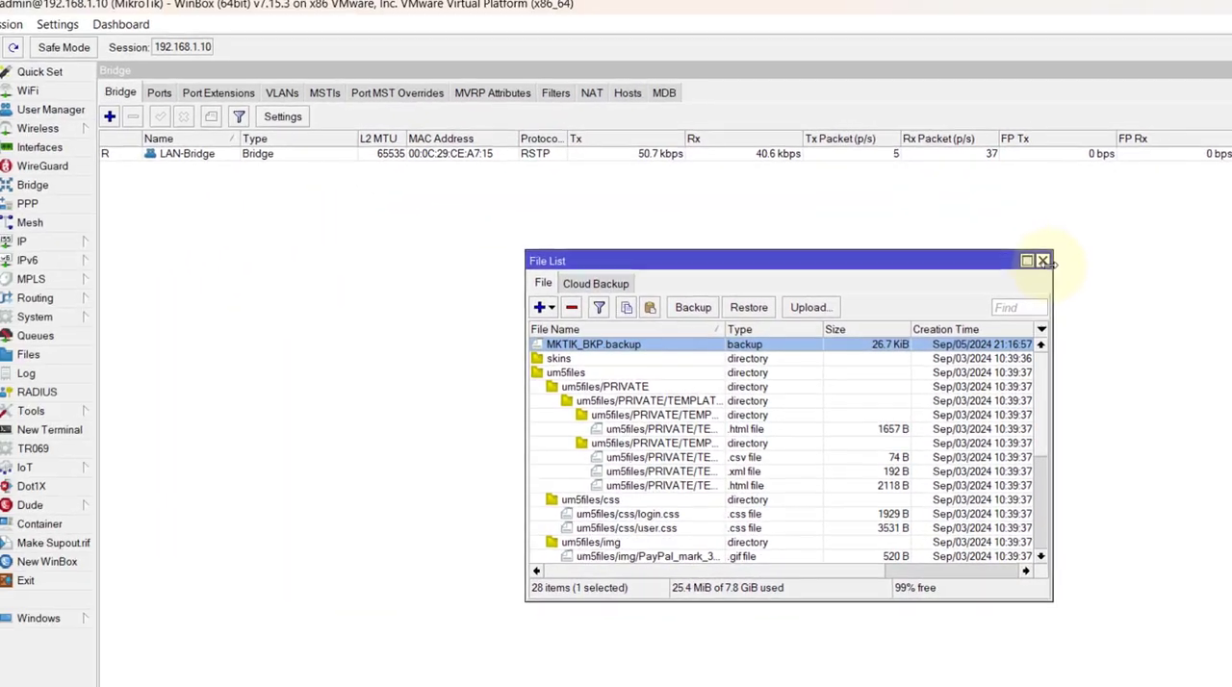
click(1044, 260)
click(196, 155)
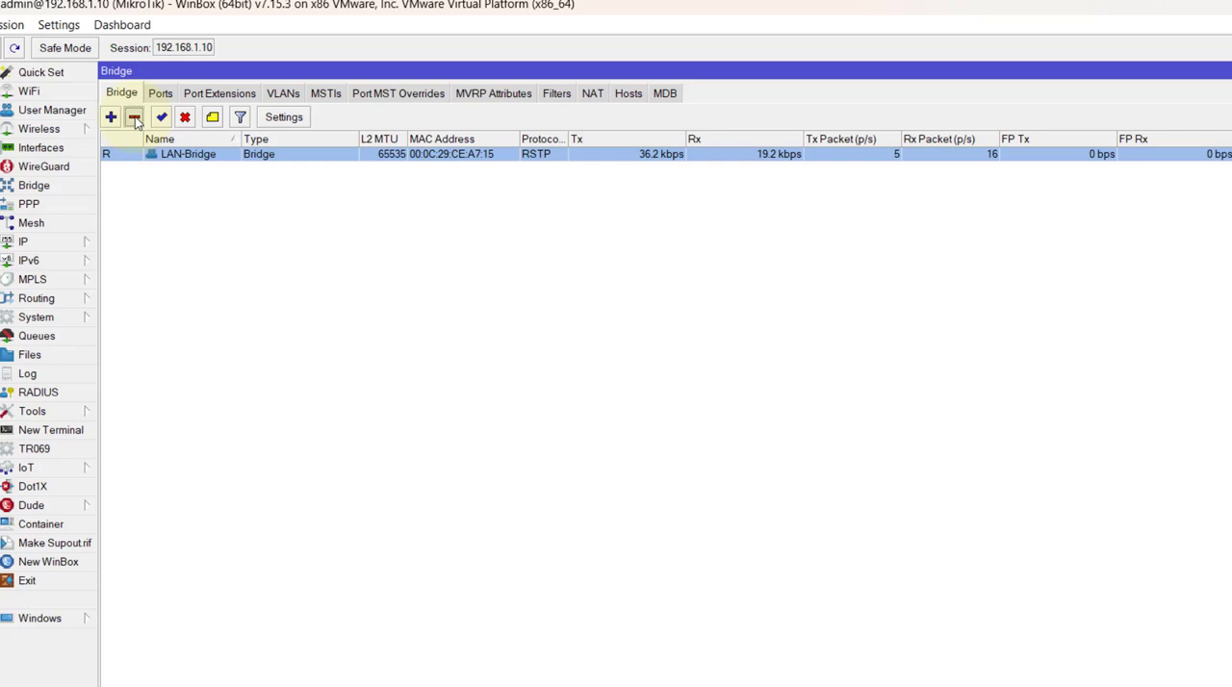
click(135, 116)
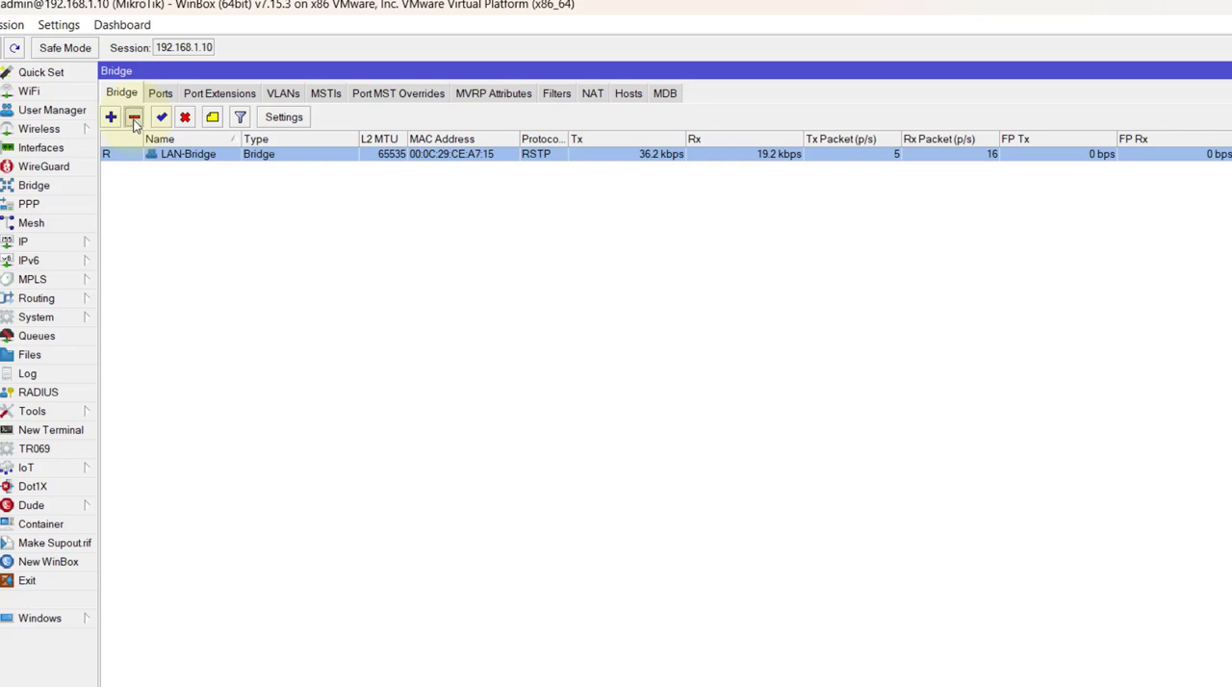
Remove the 192.168.1.0/24 network from the DHCP server's networks.
click(63, 246)
click(138, 319)
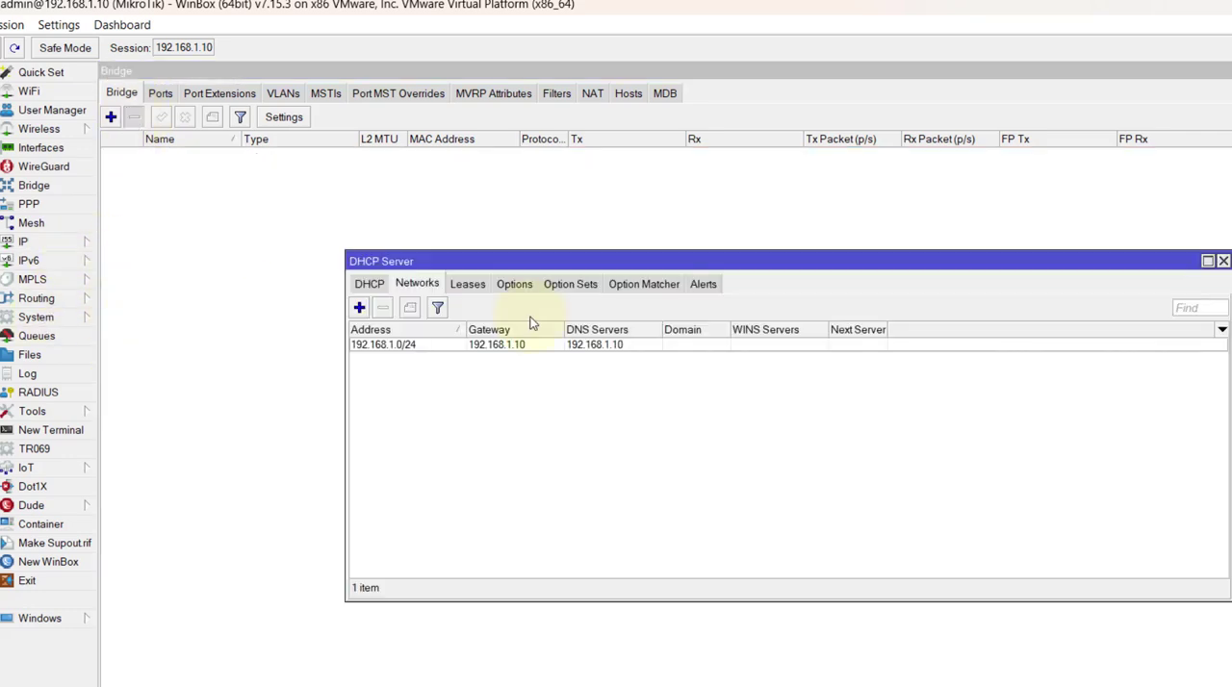
click(439, 346)
click(383, 307)
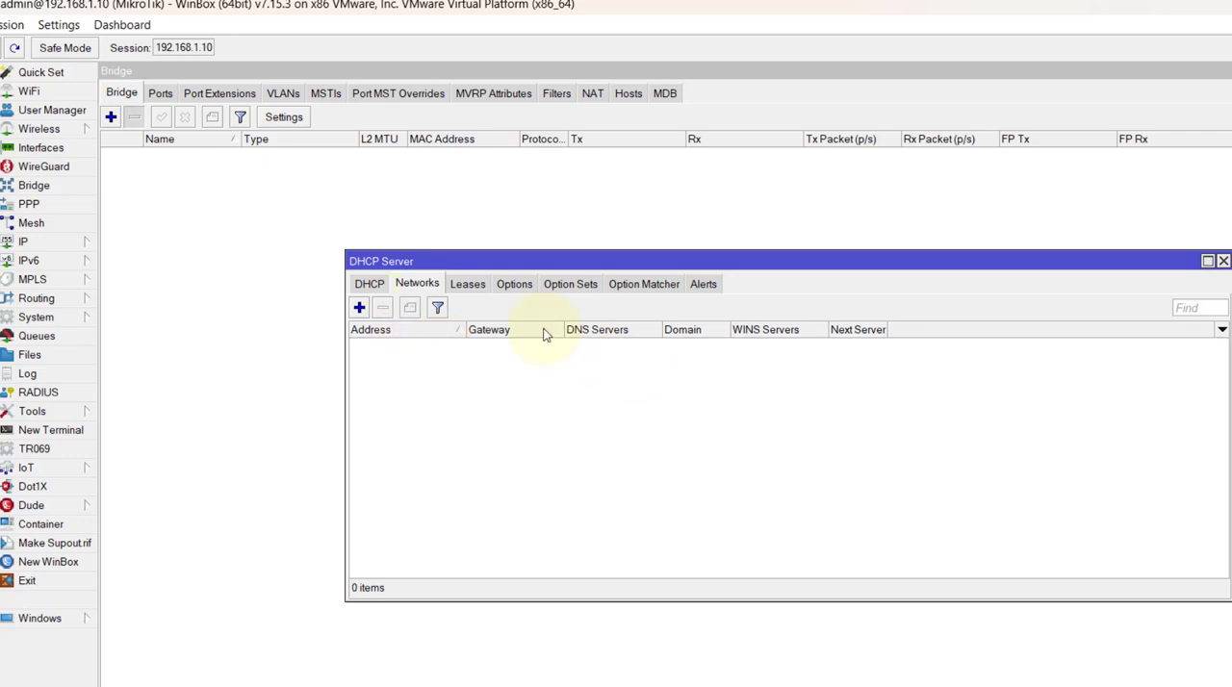
Remove the DHCP server dhcp1 and maximize the DHCP Server window.
click(377, 287)
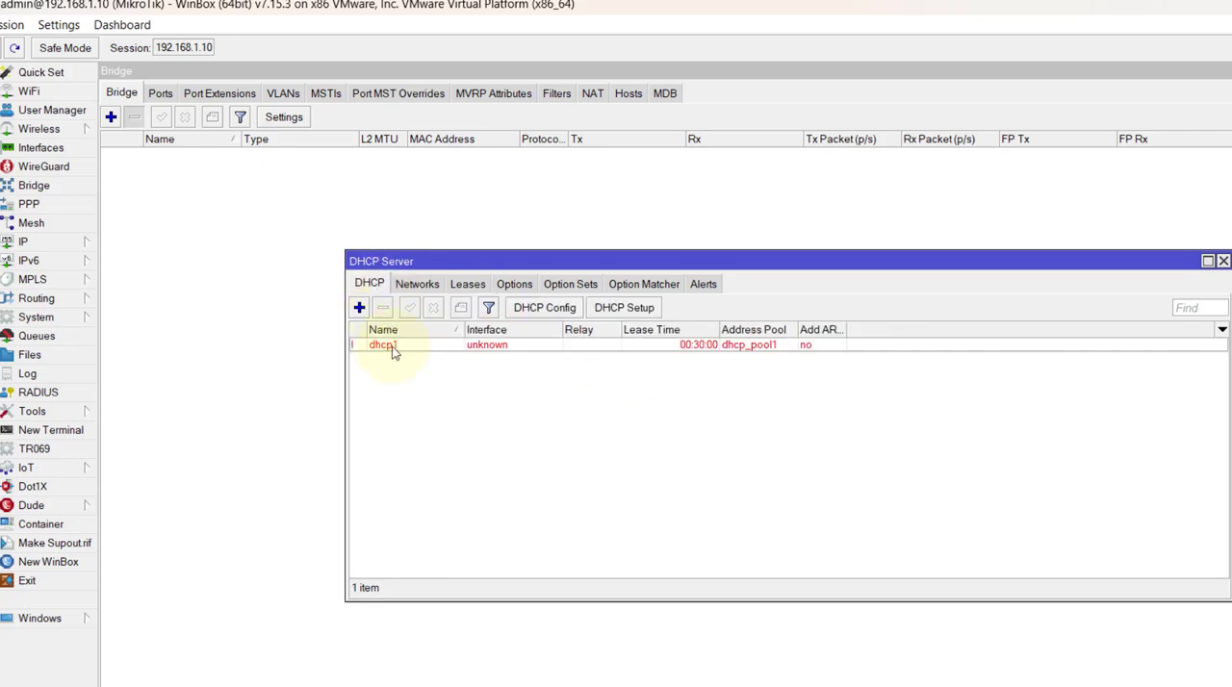
click(393, 348)
click(383, 307)
double_click(616, 261)
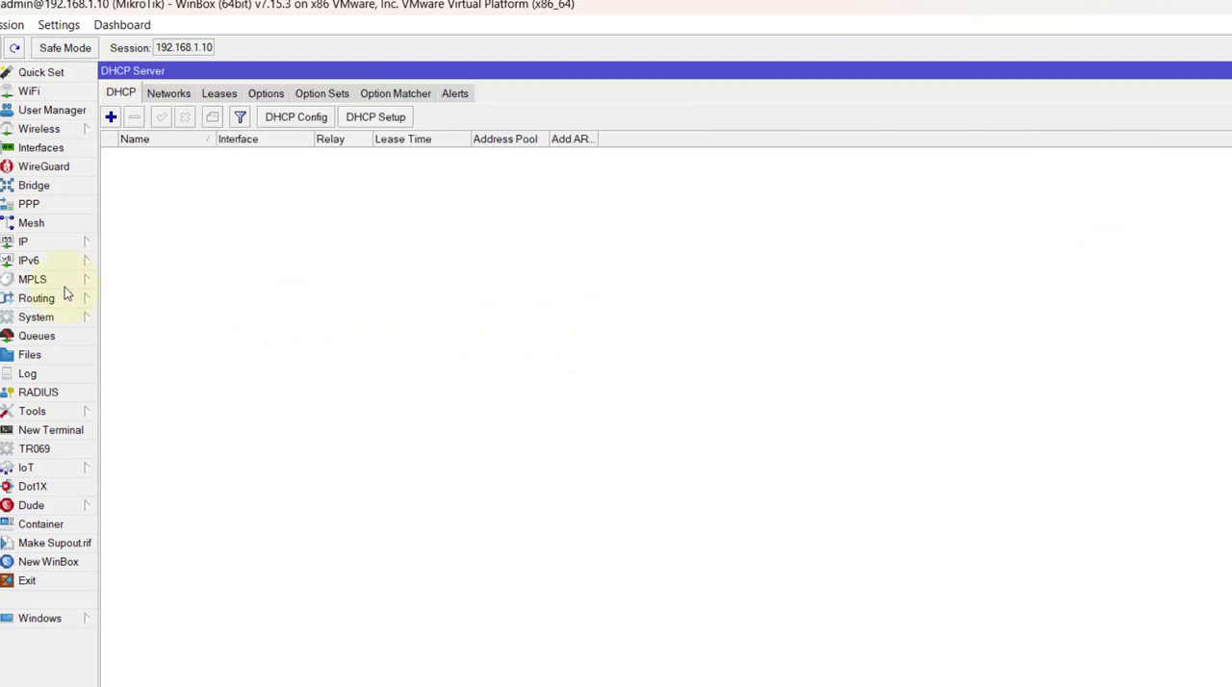
Restore the router configuration from MKTIK_BKP.backup, entering the backup password and accepting the reboot.
click(29, 355)
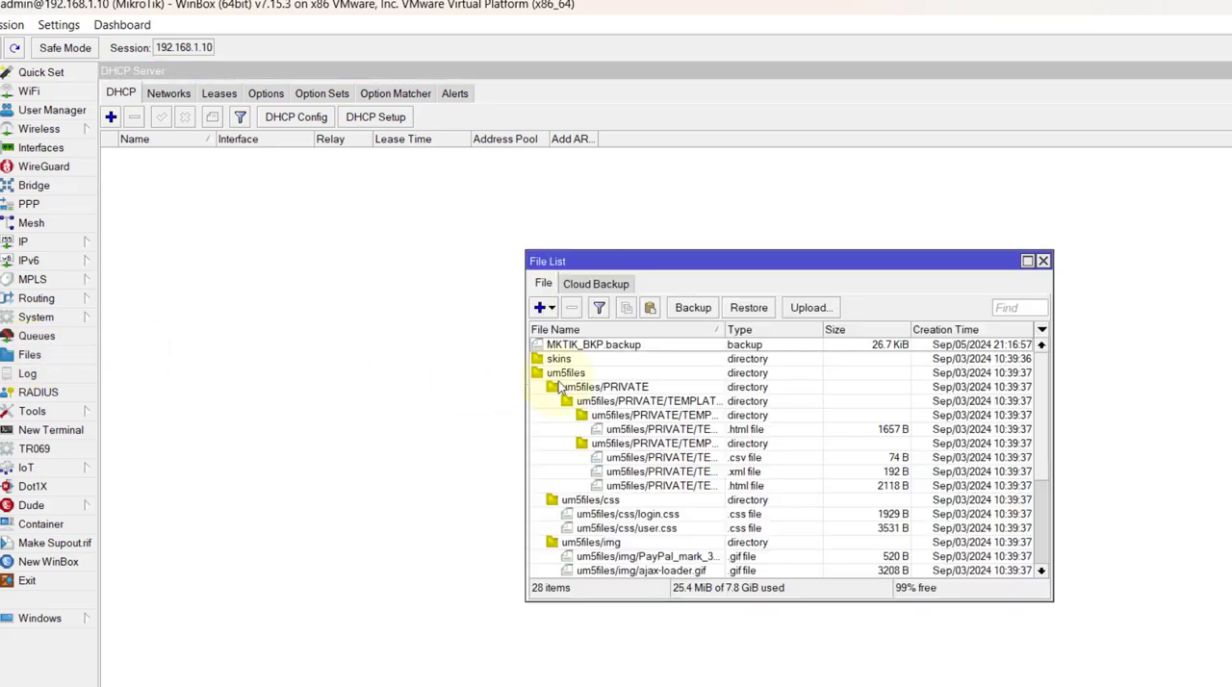
click(582, 345)
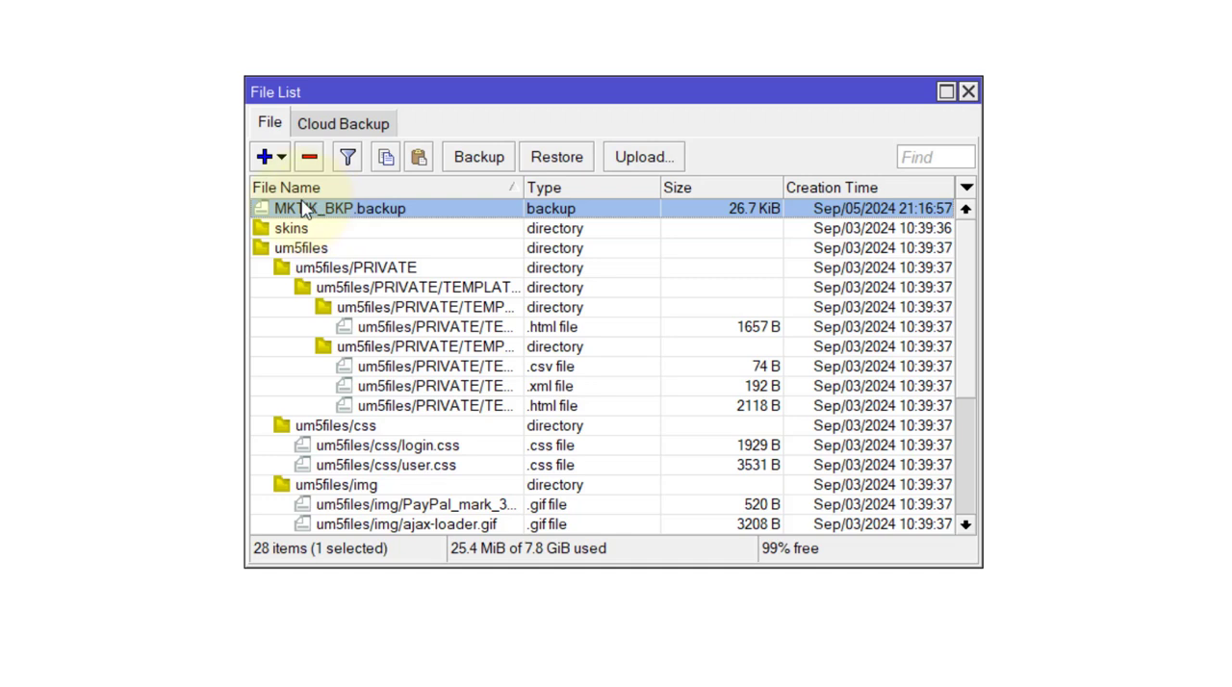
click(580, 164)
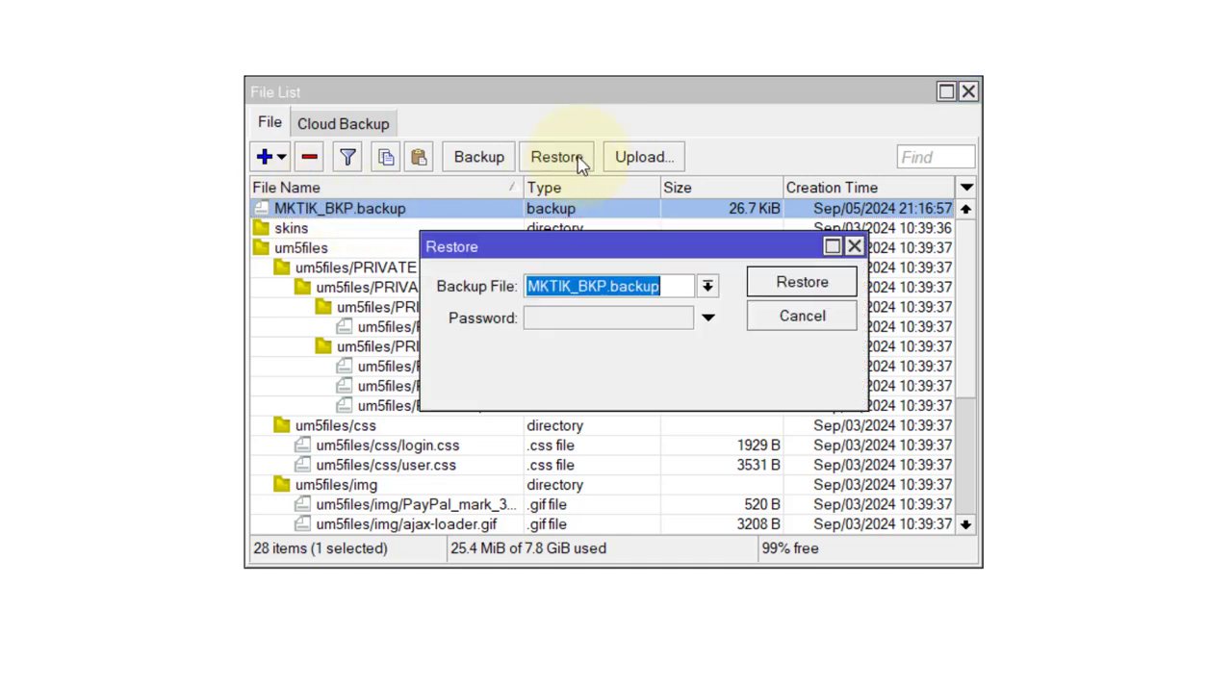
click(588, 329)
text(*****)
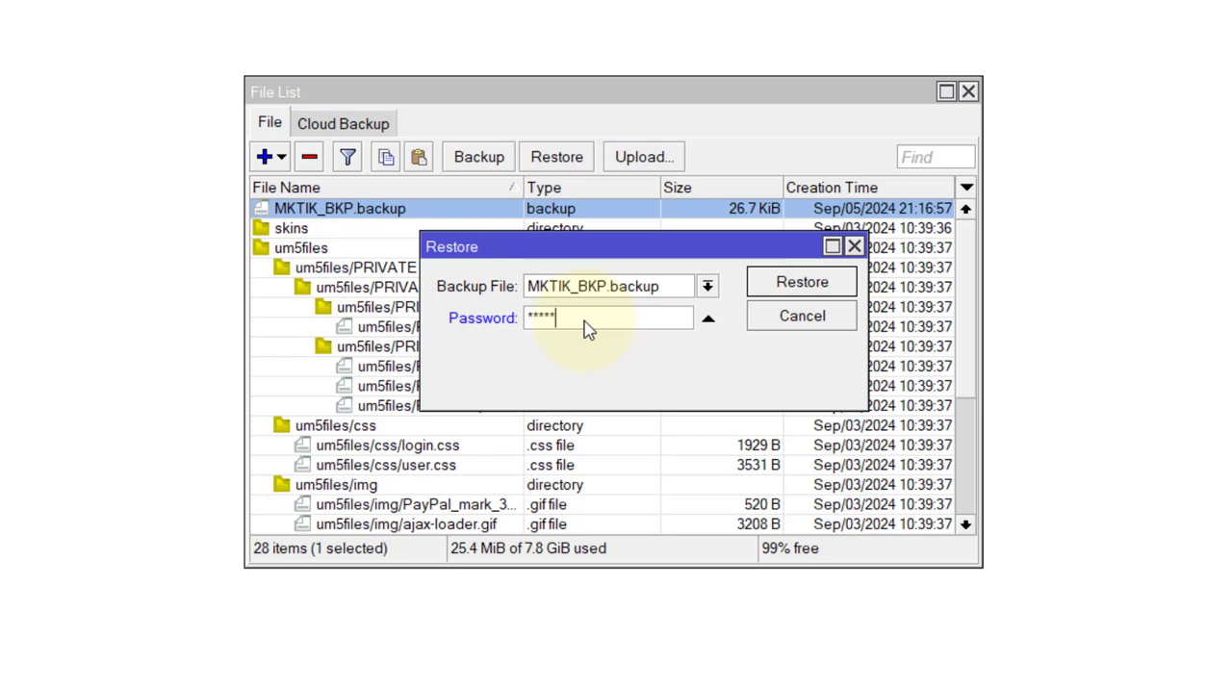
click(795, 284)
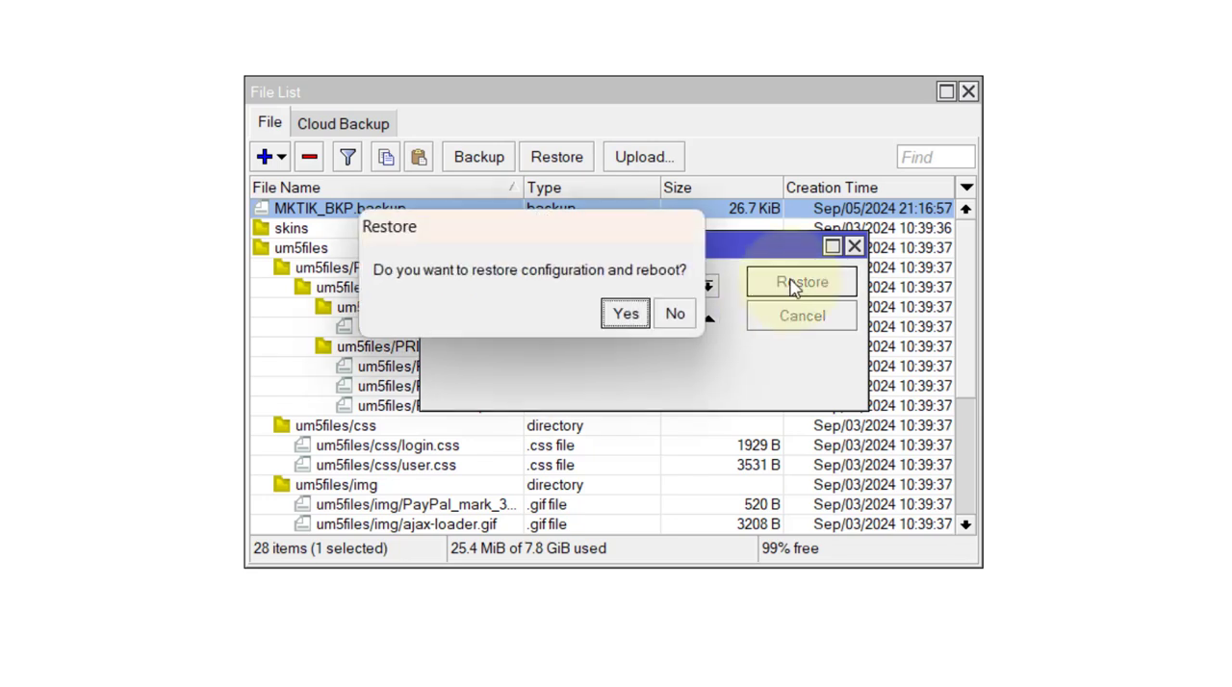
click(627, 316)
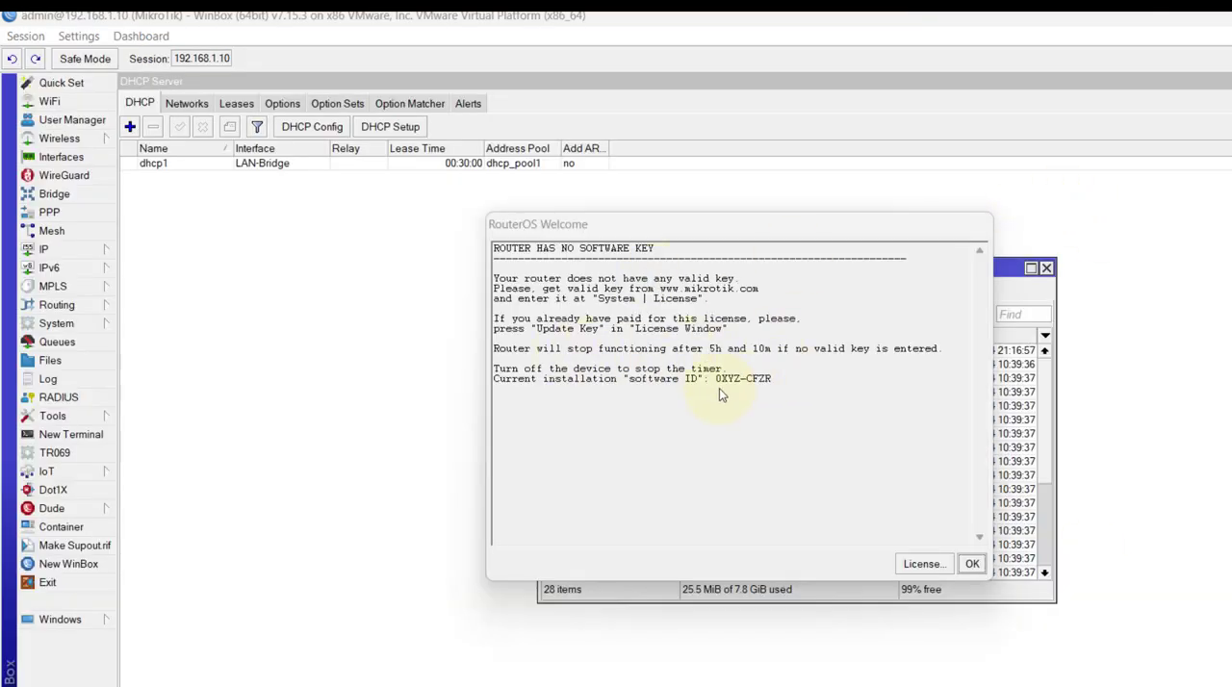
Dismiss the welcome notice and file list, check the DHCP server and its networks, and close the DHCP Server window.
click(973, 565)
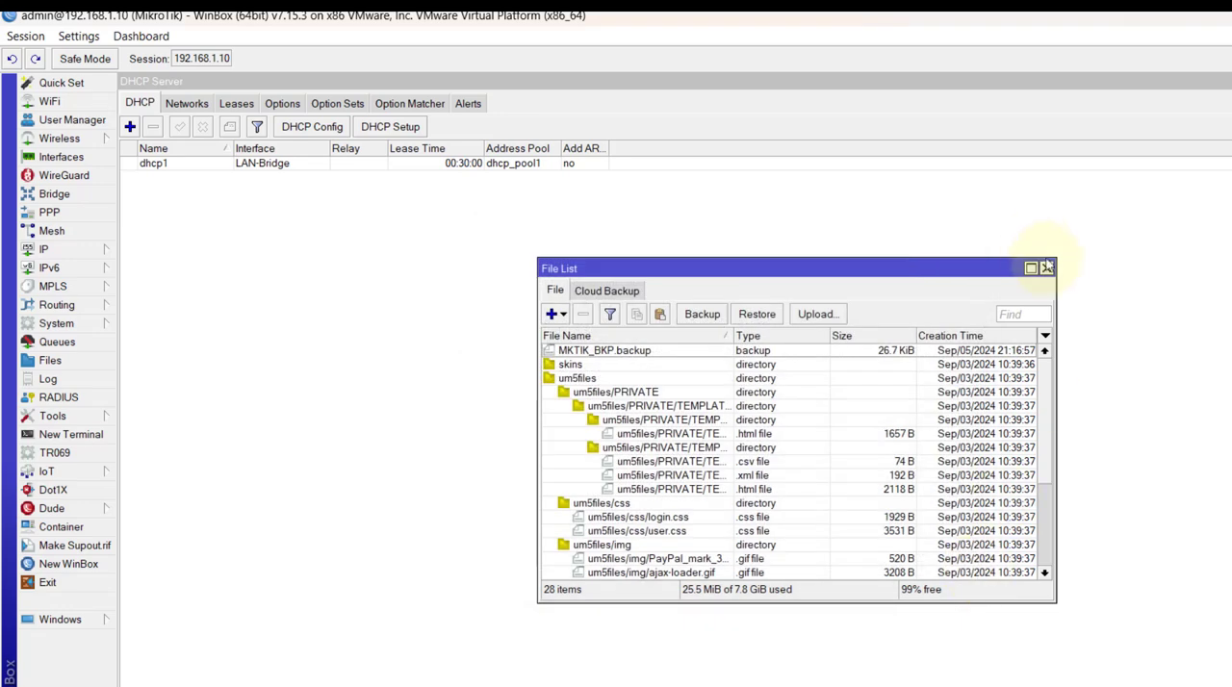
click(1046, 269)
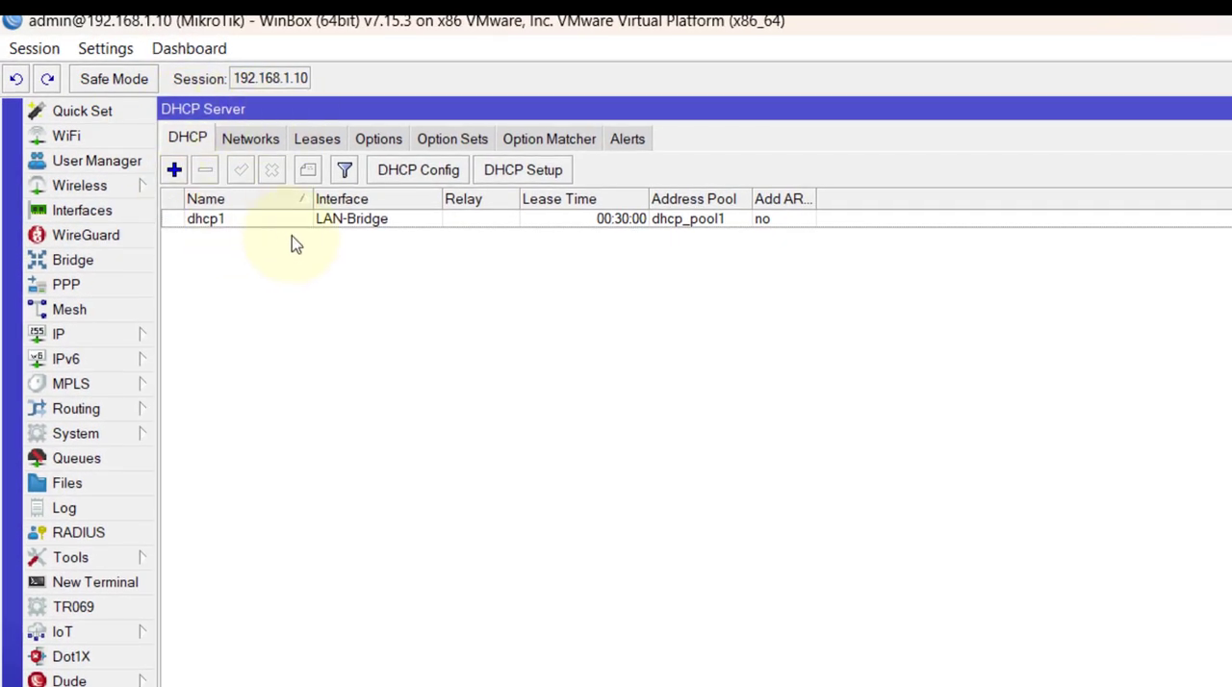
click(454, 221)
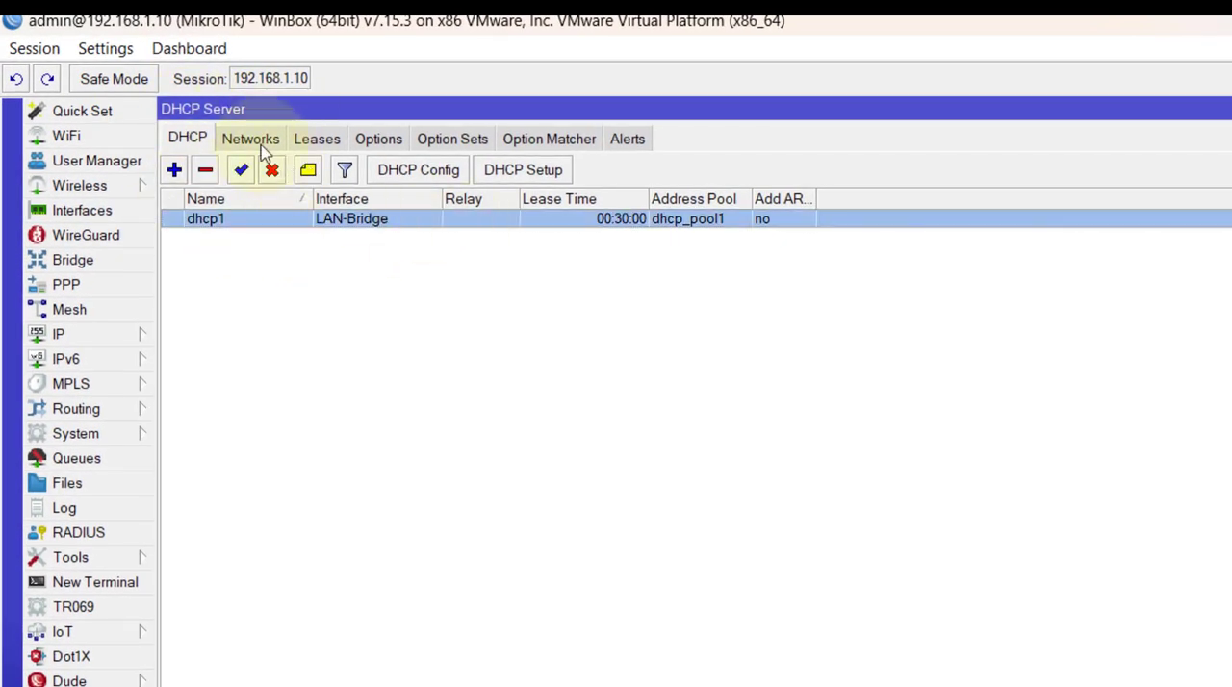
click(265, 140)
click(425, 227)
click(187, 139)
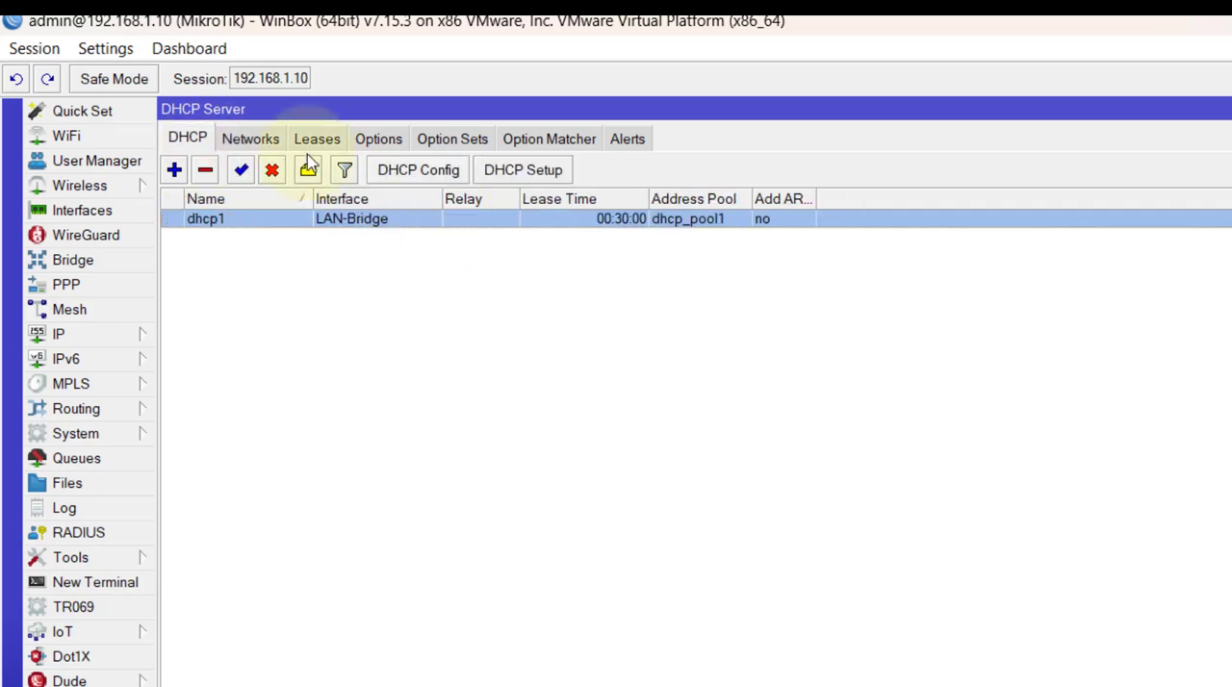
key(Escape)
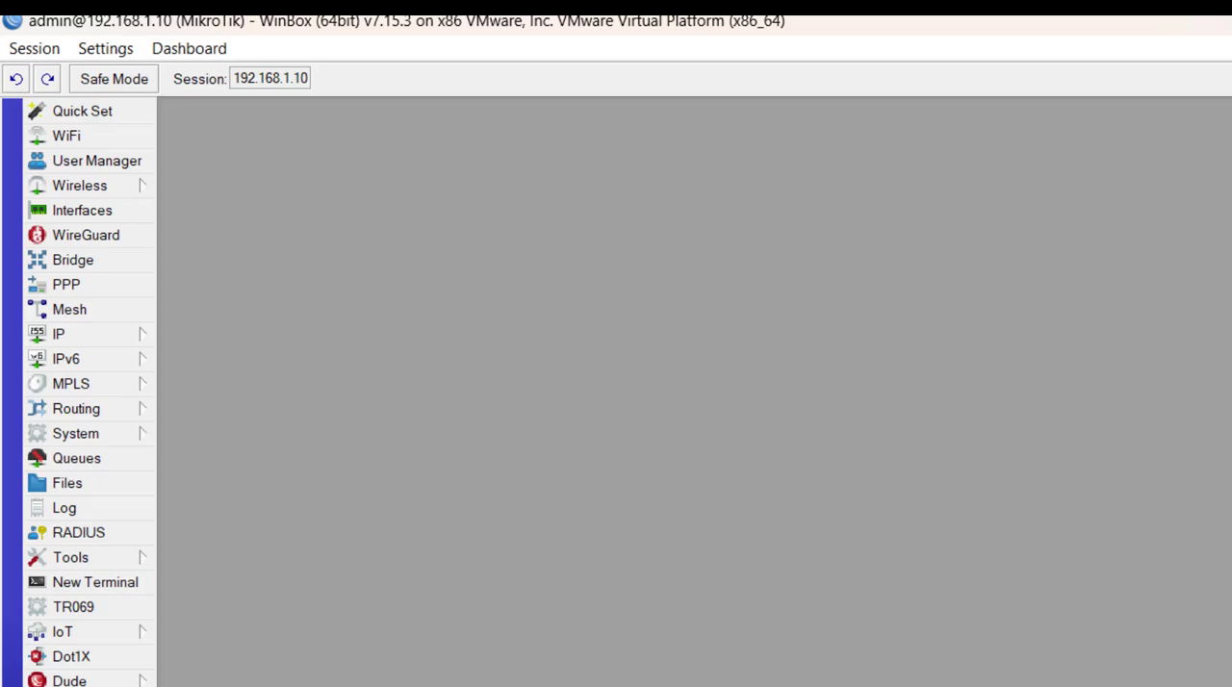
Delete MKTIK_BKP.backup from the router's file list.
click(93, 487)
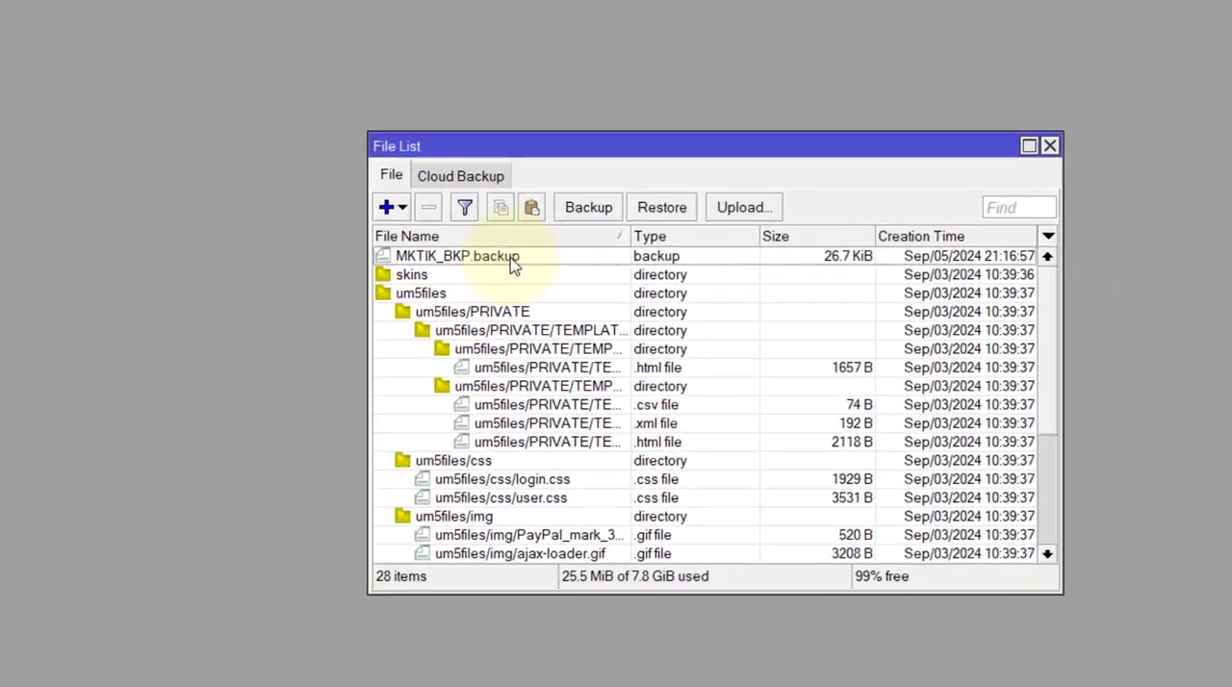
click(737, 400)
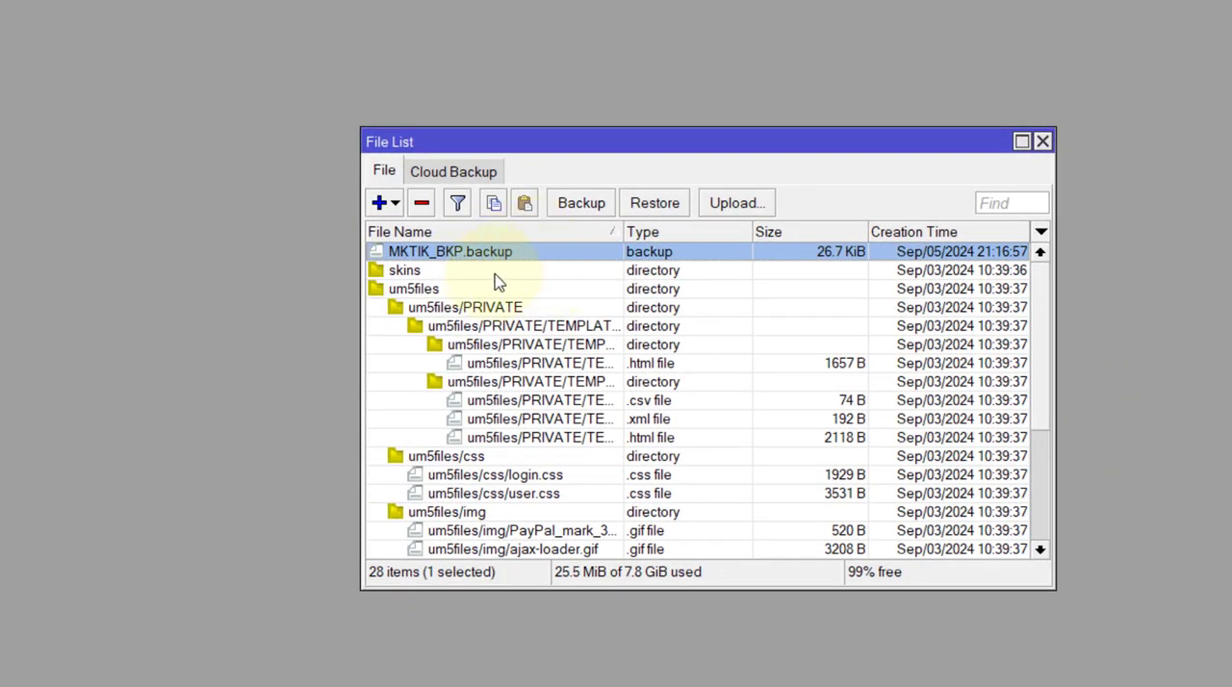
click(424, 204)
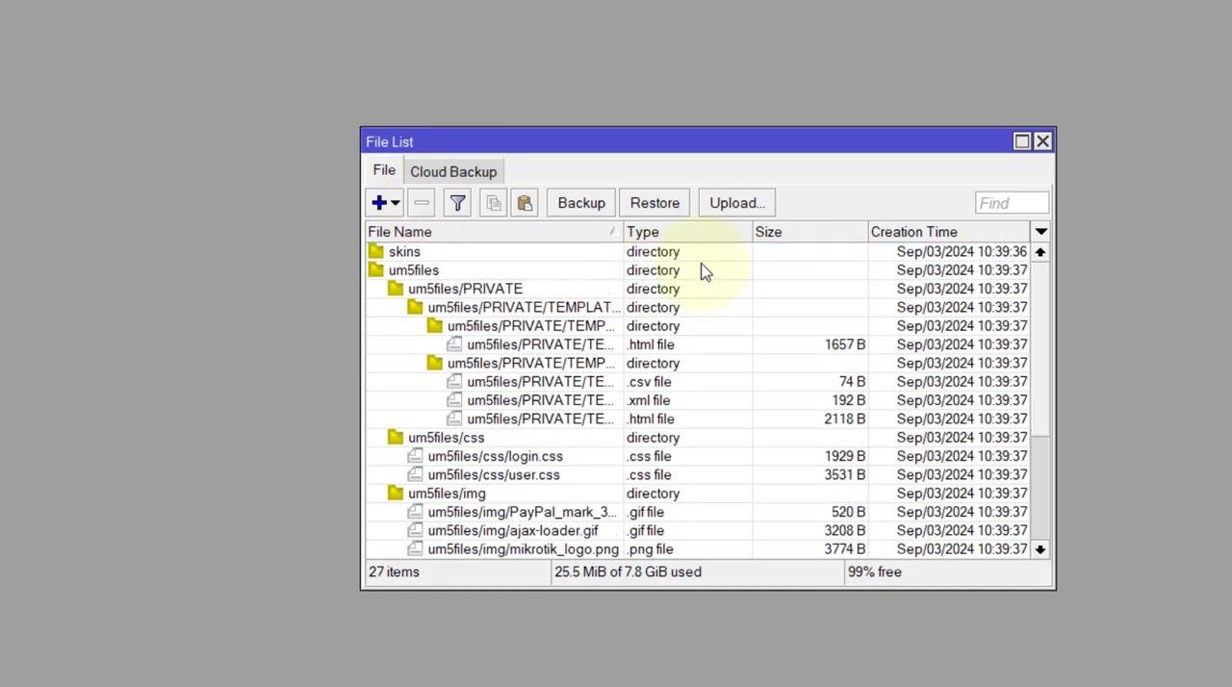
Upload MKTIK_BKP.backup from the computer's Lecture 5 DHCP server folder to the router and select it in the file list.
click(739, 202)
key(ctrl+v)
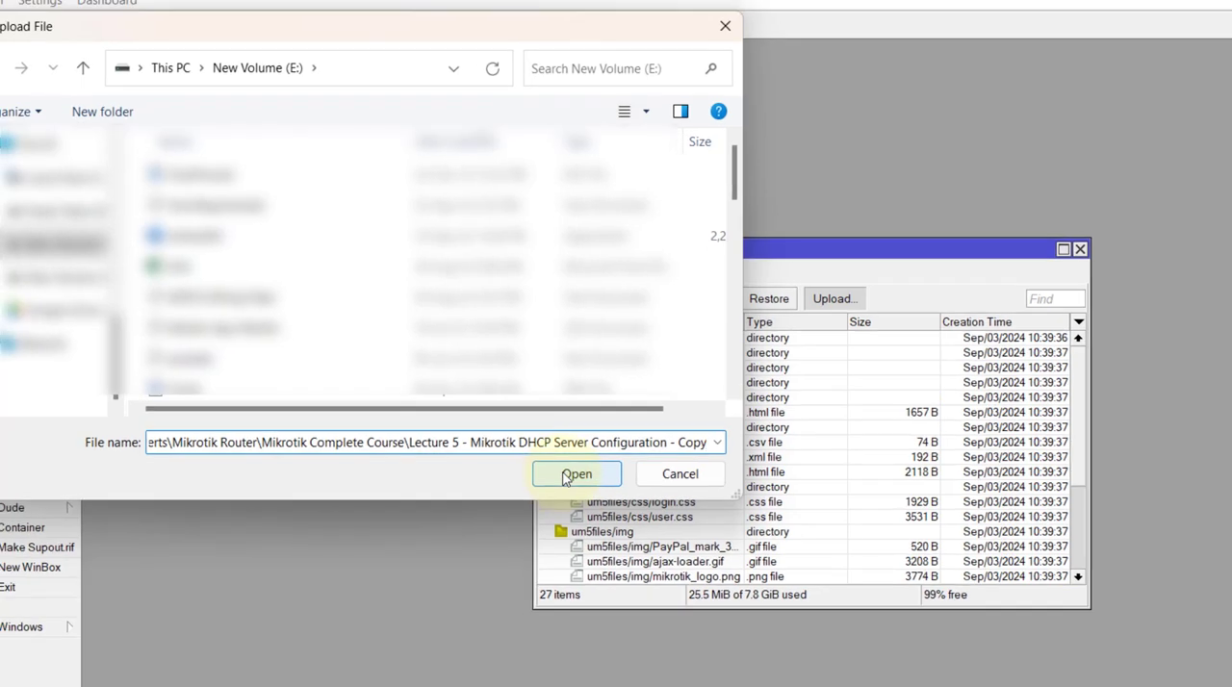
click(402, 420)
click(239, 174)
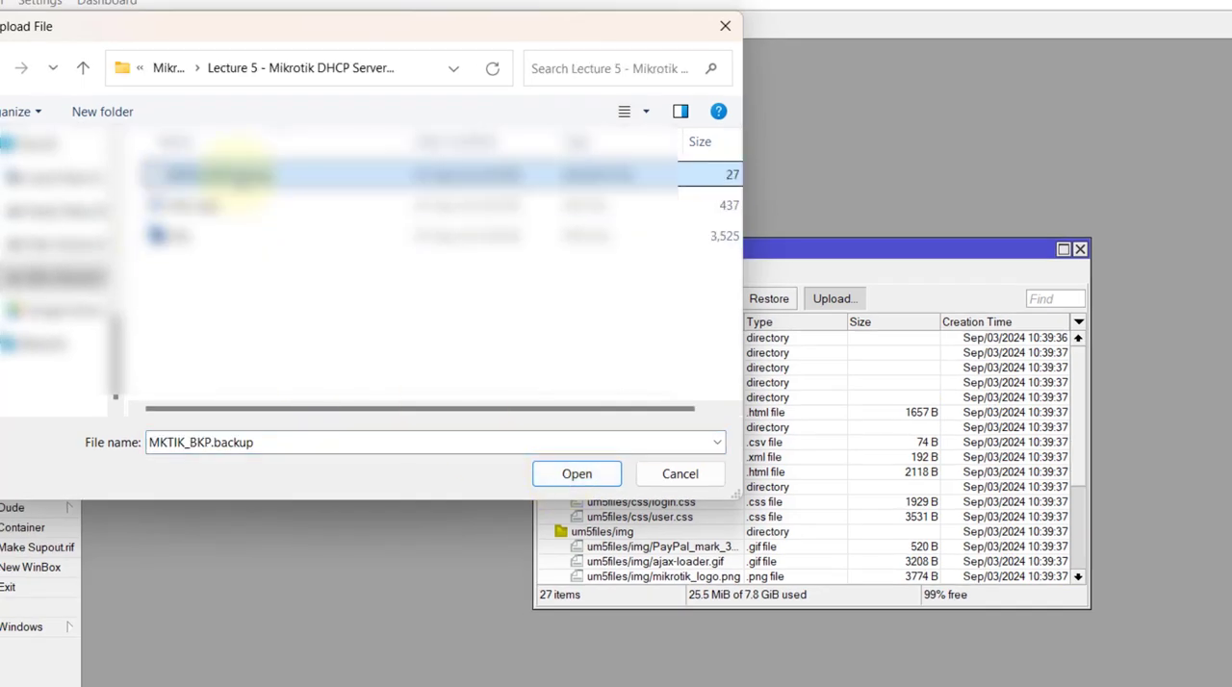
double_click(239, 174)
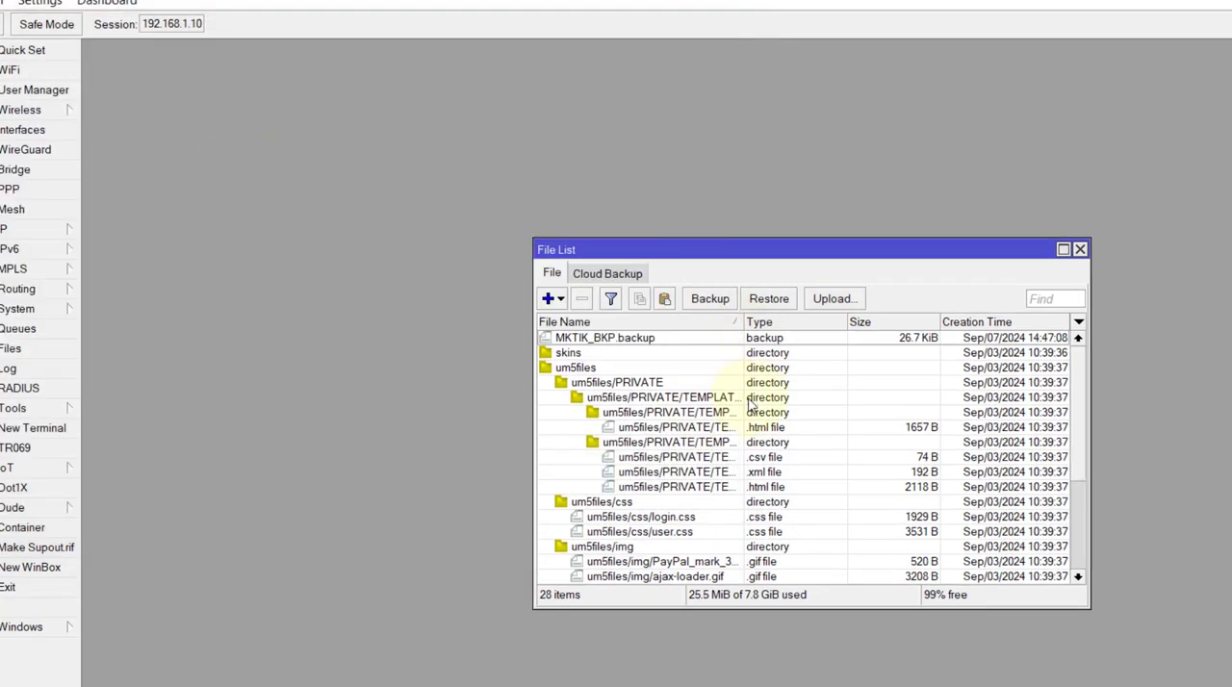
click(643, 339)
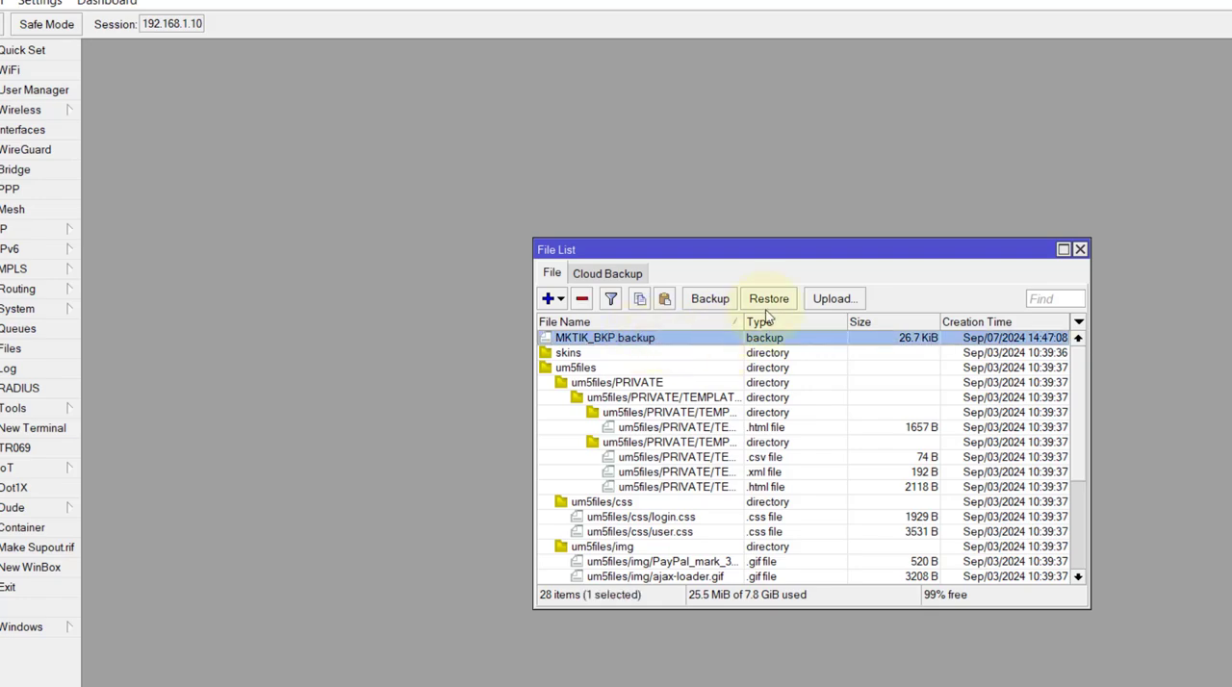